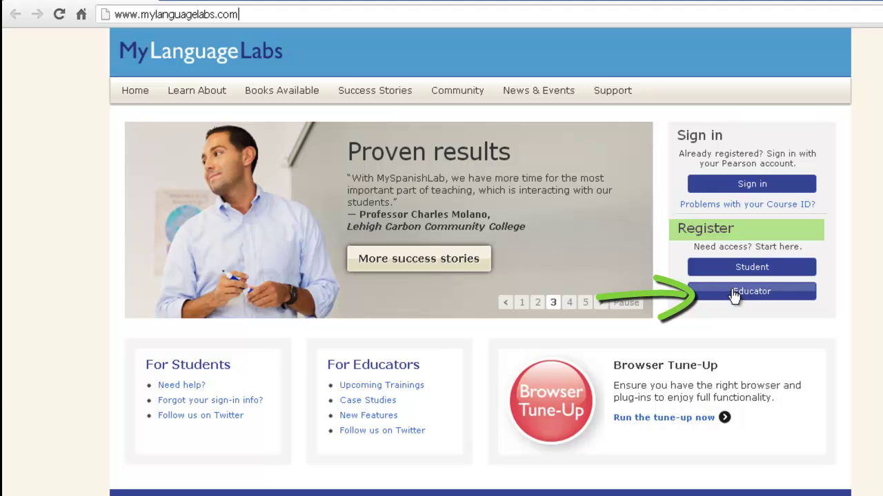
View the educator registration page and return to the MyLanguageLabs home page
{"action": "left_click", "coordinate": [754, 295]}
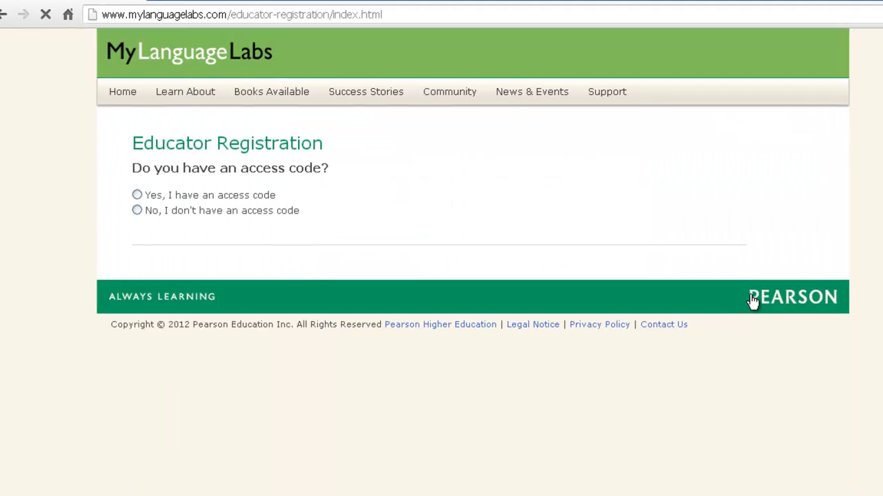
{"action": "left_click", "coordinate": [122, 91]}
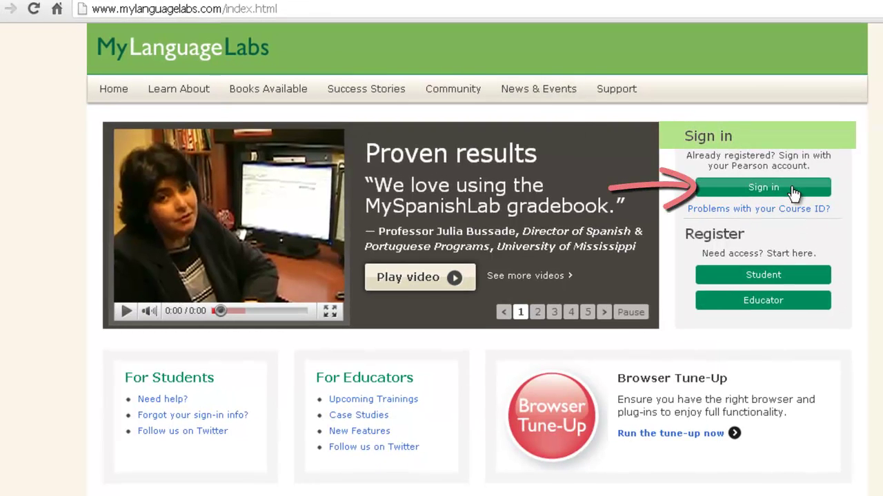
Sign in to MyLab / Mastering with the instructor's username and account password
{"action": "left_click", "coordinate": [793, 191]}
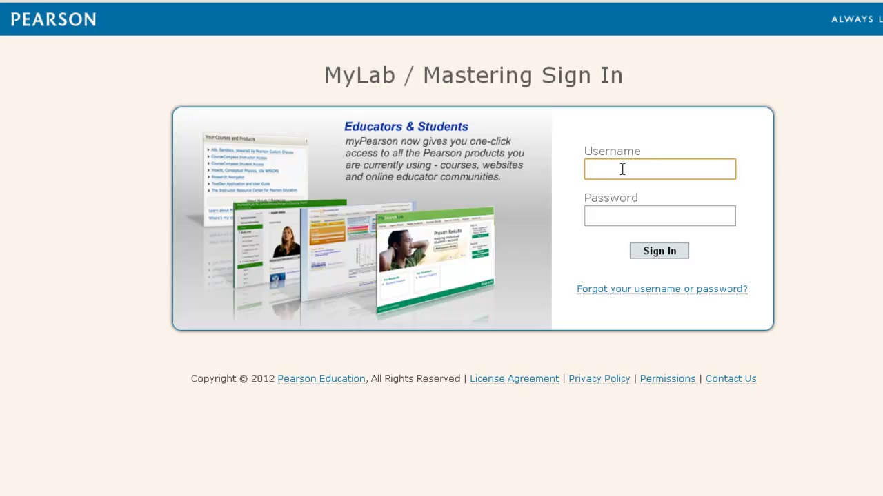
{"action": "type", "text": "mll_instructor"}
{"action": "key", "text": "Tab"}
{"action": "type", "text": "******"}
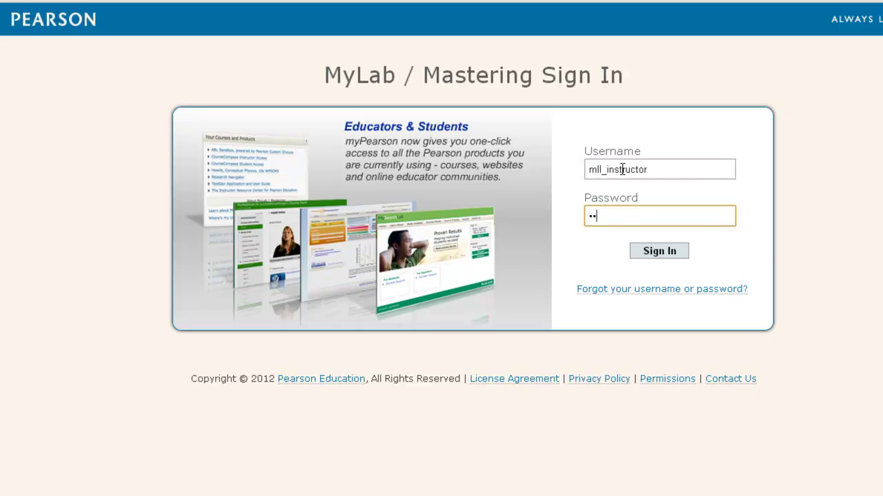
{"action": "type", "text": "***"}
{"action": "key", "text": "Return"}
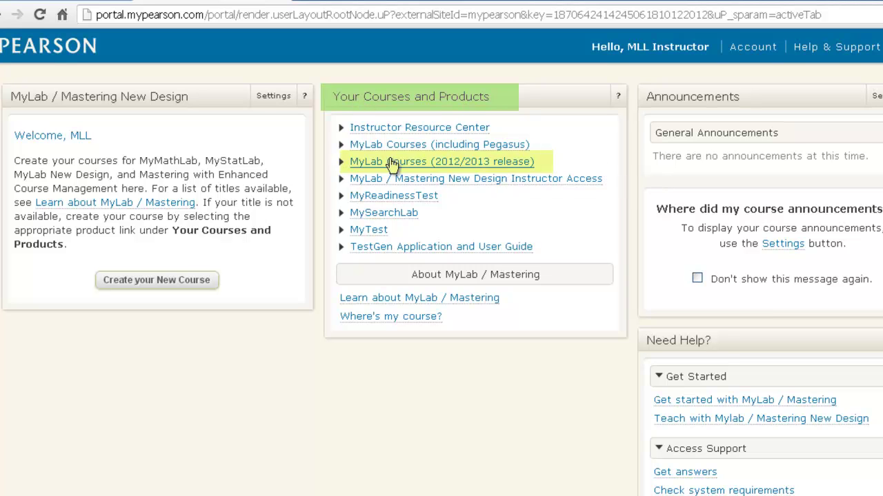
Open MyLab Courses (2012/2013 release) and search the catalog by textbook for "Arriba"
{"action": "mouse_move", "coordinate": [449, 166]}
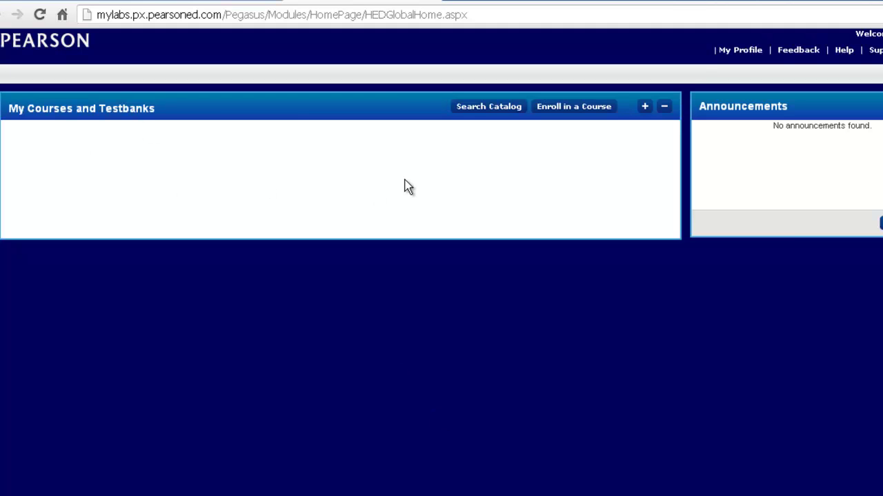
{"action": "left_click", "coordinate": [503, 107]}
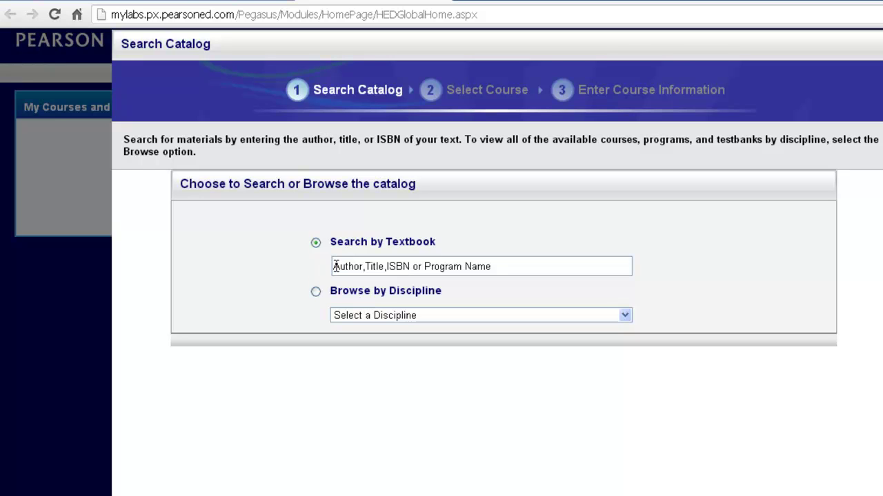
{"action": "left_click", "coordinate": [336, 267]}
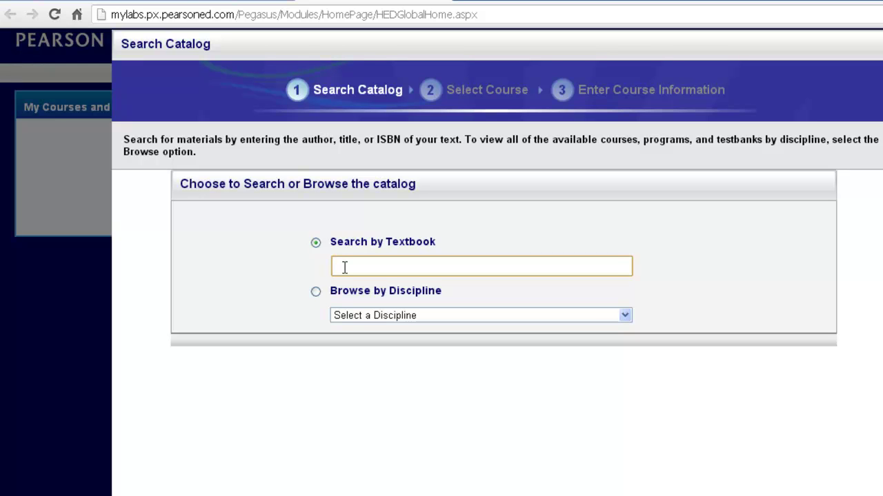
{"action": "type", "text": "Arriba"}
{"action": "left_click", "coordinate": [625, 317]}
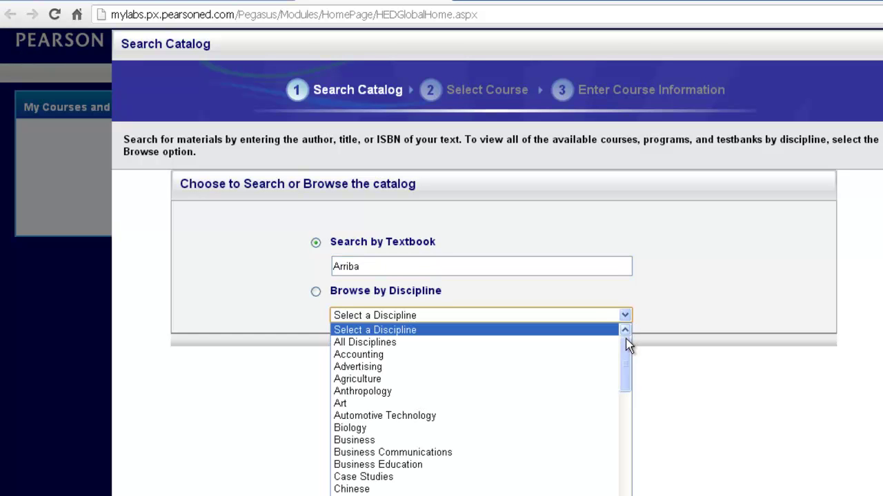
{"action": "left_click_drag", "start_coordinate": [626, 347], "coordinate": [627, 441]}
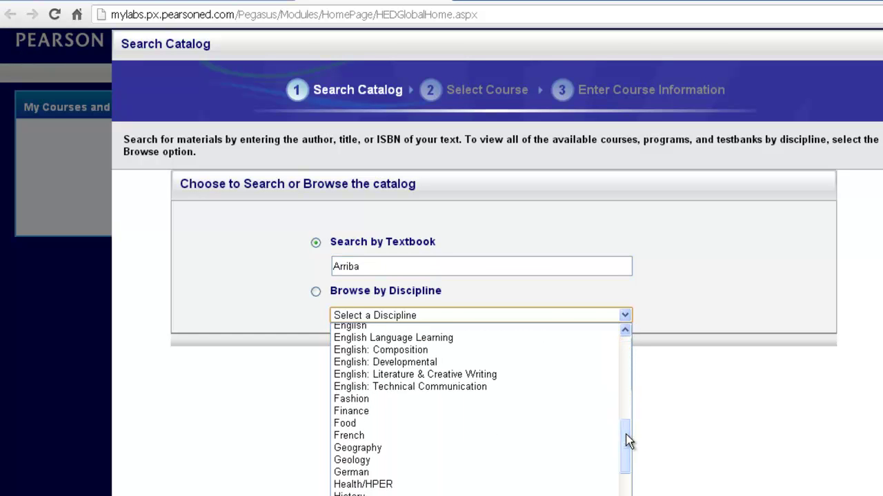
{"action": "left_click", "coordinate": [516, 436]}
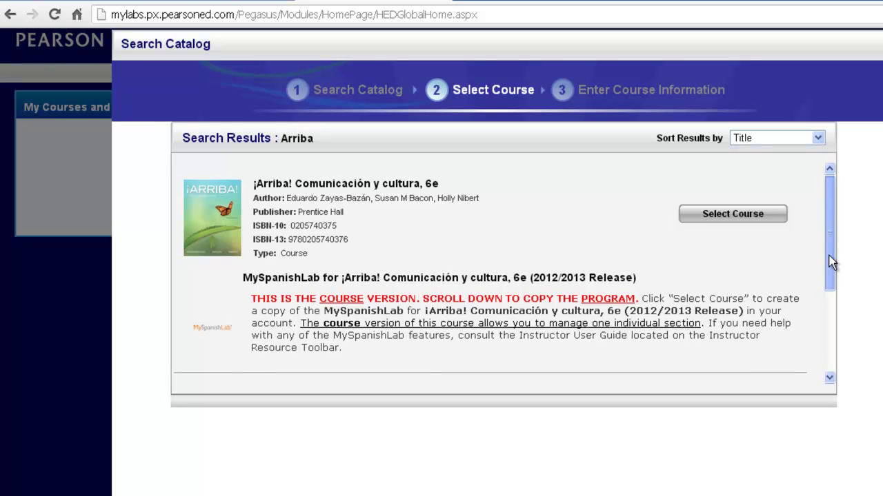
Compare the course and program versions in the search results and select the course ¡Arriba! Comunicación y cultura, 6e
{"action": "mouse_move", "coordinate": [830, 262]}
{"action": "left_mouse_down"}
{"action": "mouse_move", "coordinate": [826, 348]}
{"action": "mouse_move", "coordinate": [831, 272]}
{"action": "left_mouse_up"}
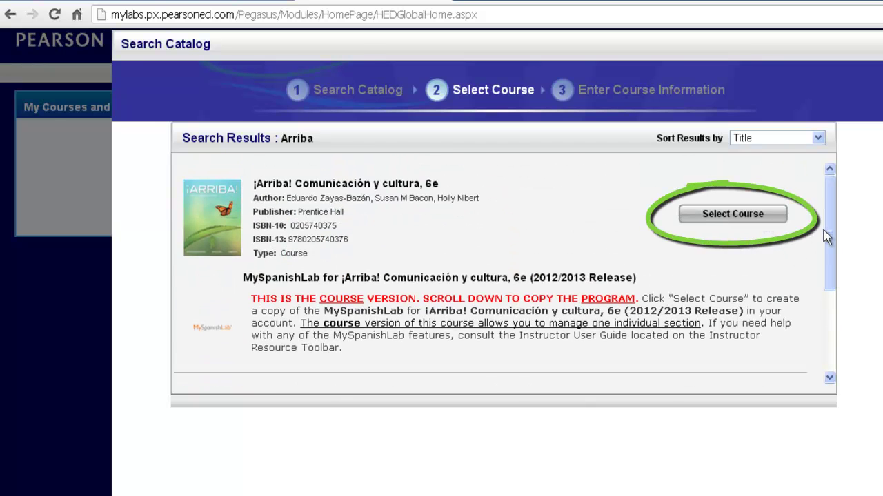
{"action": "left_click_drag", "start_coordinate": [826, 231], "coordinate": [830, 306]}
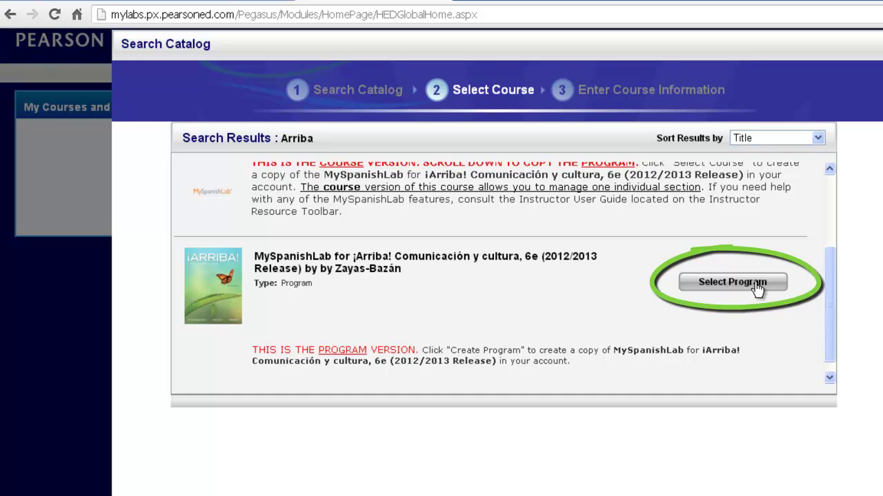
{"action": "left_click_drag", "start_coordinate": [827, 316], "coordinate": [835, 252]}
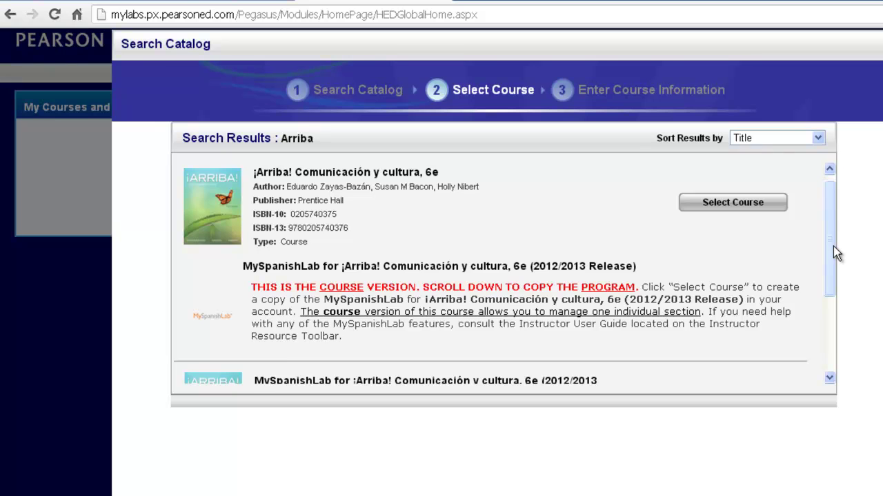
{"action": "mouse_move", "coordinate": [833, 246]}
{"action": "left_mouse_down"}
{"action": "mouse_move", "coordinate": [833, 279]}
{"action": "mouse_move", "coordinate": [833, 235]}
{"action": "left_mouse_up"}
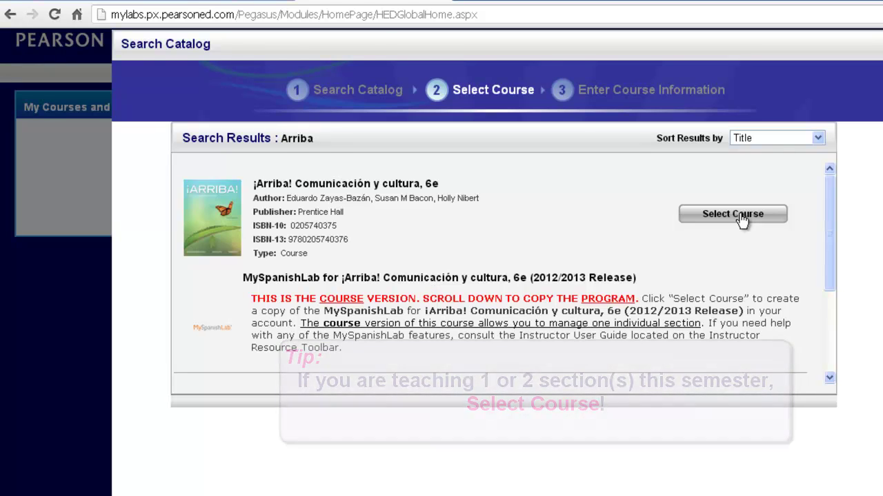
{"action": "left_click_drag", "start_coordinate": [831, 215], "coordinate": [831, 290]}
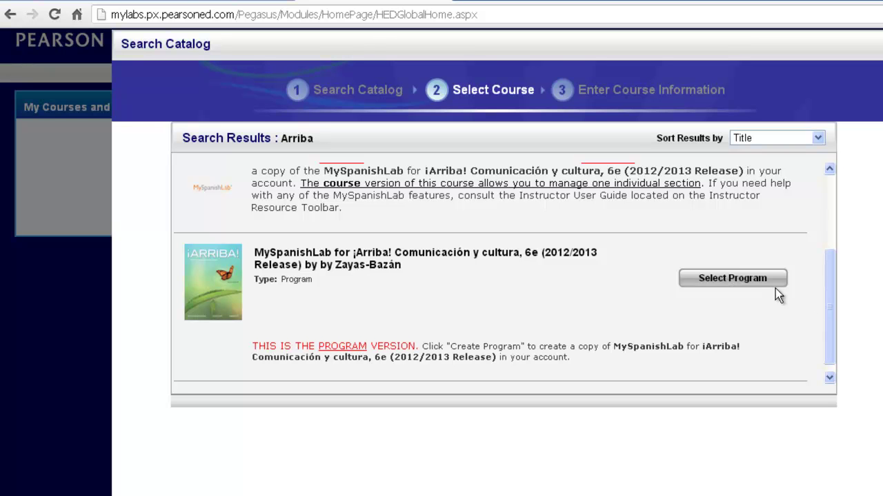
{"action": "left_click_drag", "start_coordinate": [830, 334], "coordinate": [832, 254]}
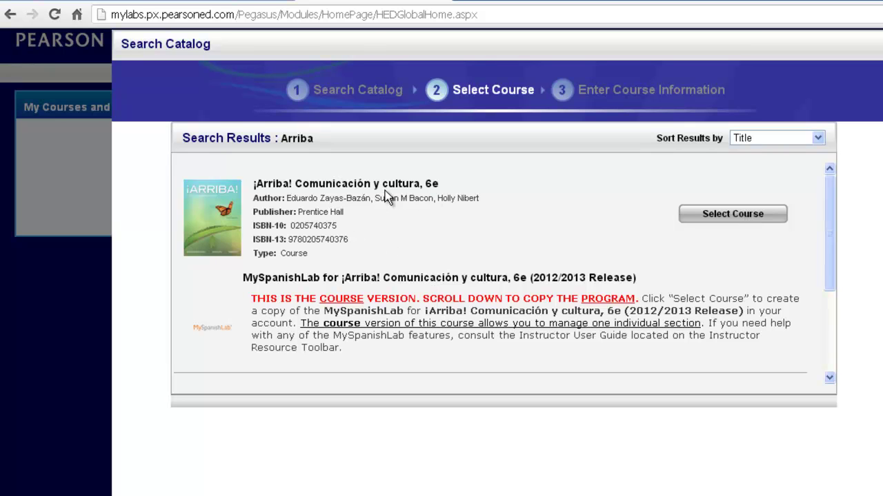
{"action": "left_click", "coordinate": [753, 214]}
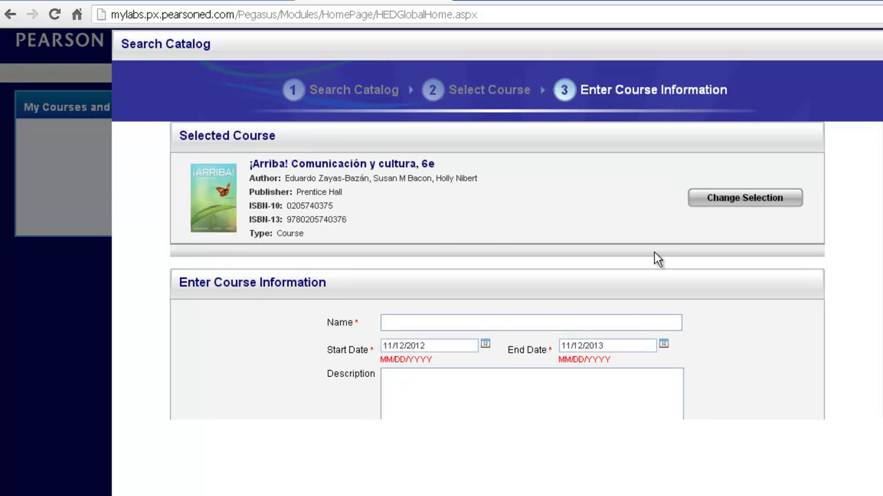
Name the new course "SPANISH 100 Section 5" and finish creating it with the default dates and no description
{"action": "left_click", "coordinate": [513, 324]}
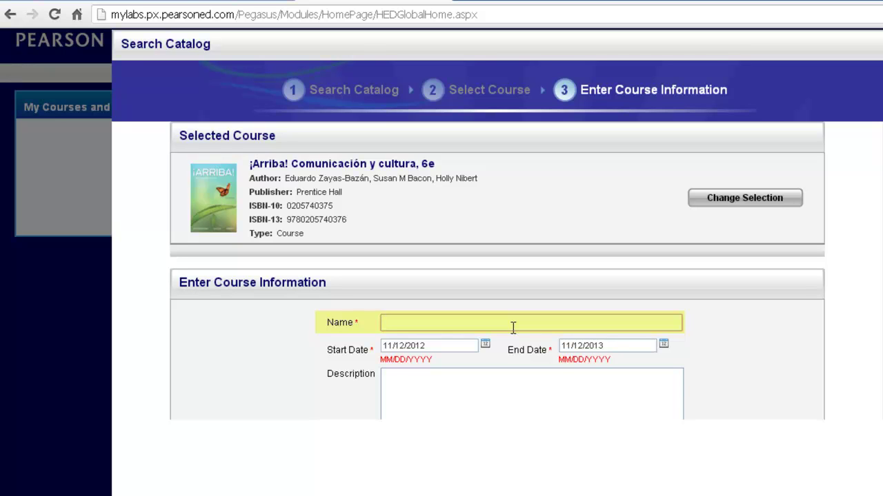
{"action": "type", "text": "SPA"}
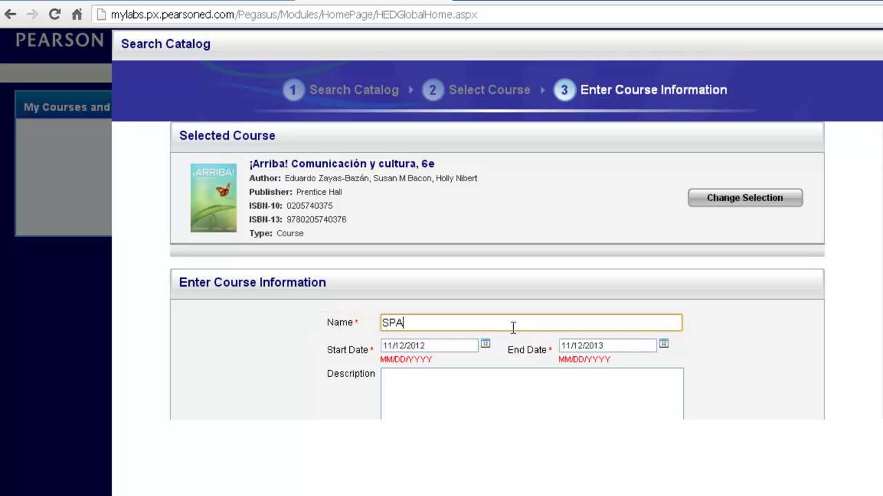
{"action": "type", "text": "NISH 100 Section 1"}
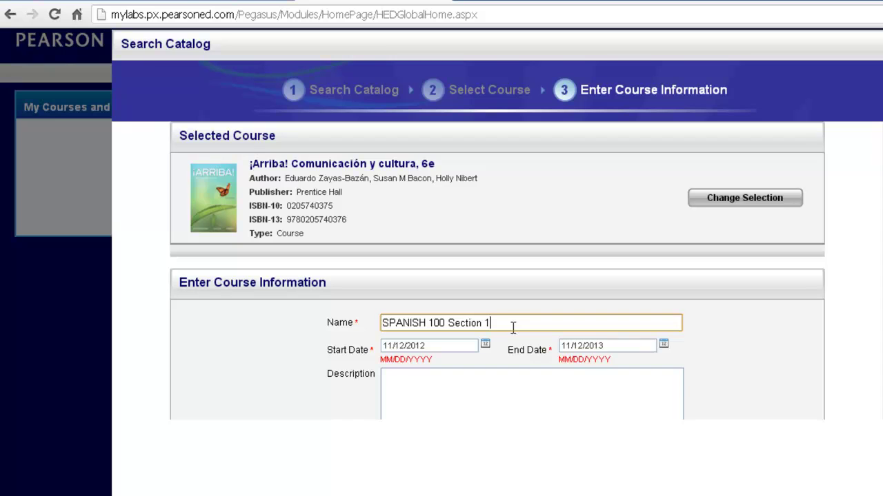
{"action": "key", "text": "BackSpace"}
{"action": "type", "text": "5"}
{"action": "left_click", "coordinate": [487, 379]}
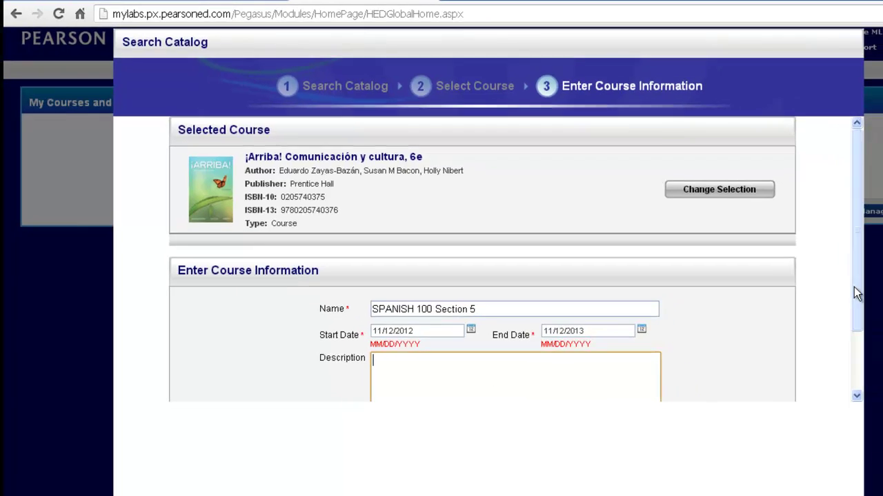
{"action": "left_click_drag", "start_coordinate": [792, 286], "coordinate": [692, 313]}
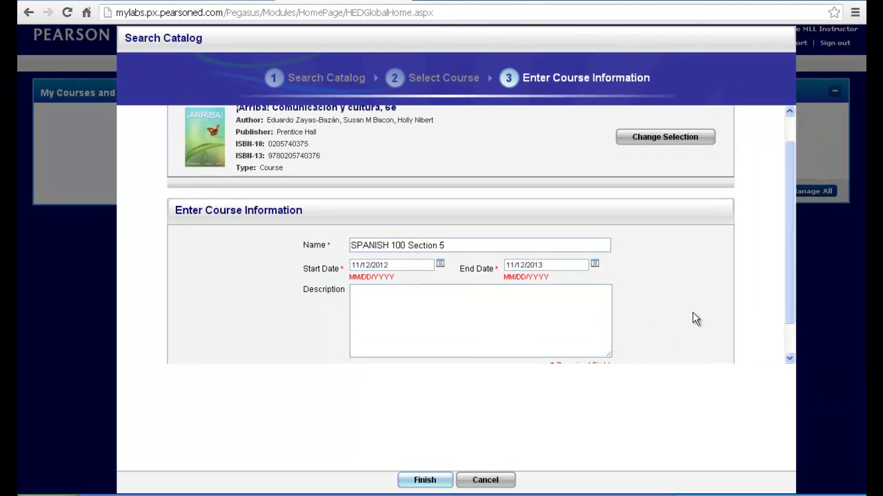
{"action": "left_click", "coordinate": [428, 480]}
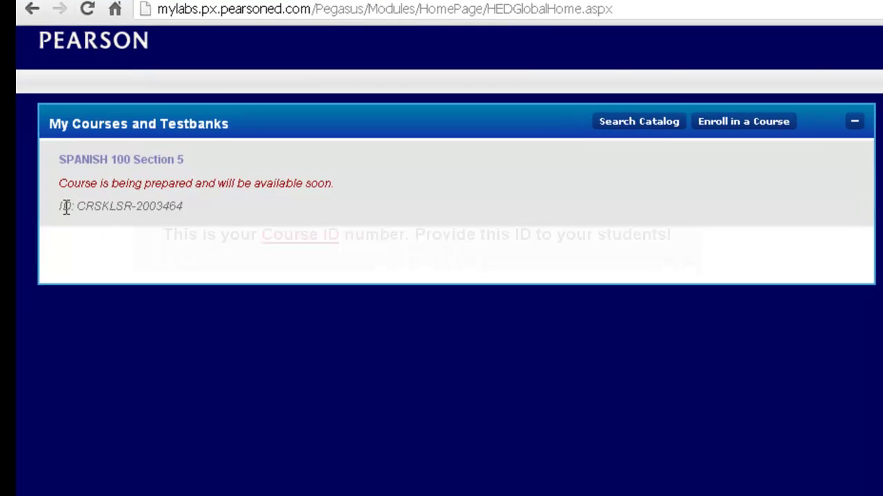
Copy the course ID of SPANISH 100 Section 5 to the clipboard
{"action": "left_click_drag", "start_coordinate": [77, 207], "coordinate": [182, 203]}
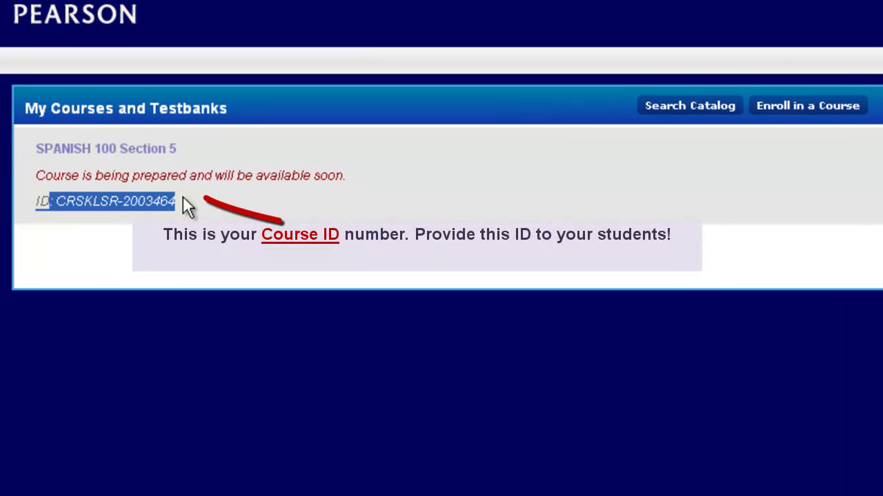
{"action": "left_click", "coordinate": [190, 206]}
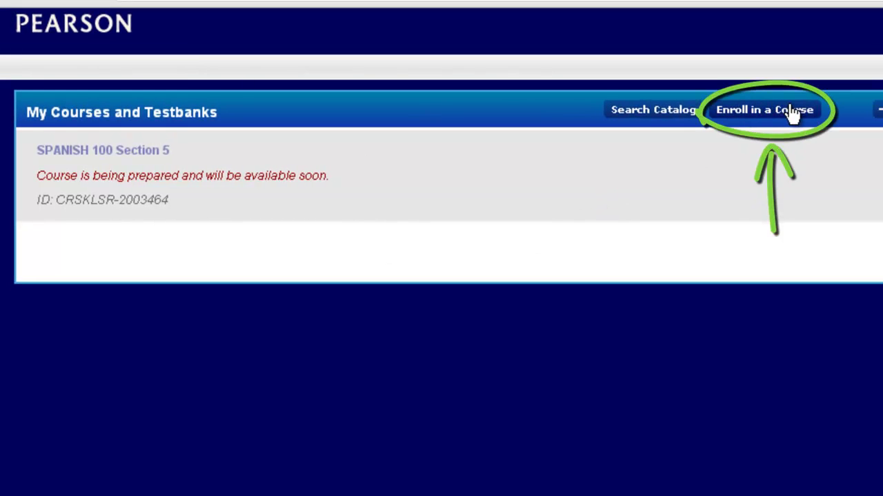
{"action": "left_click", "coordinate": [793, 114]}
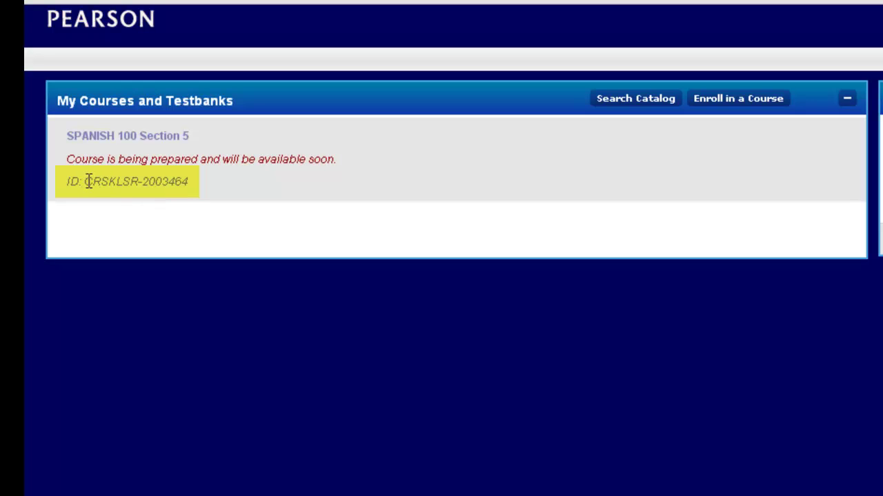
{"action": "left_click_drag", "start_coordinate": [86, 181], "coordinate": [181, 181]}
{"action": "right_click", "coordinate": [182, 181]}
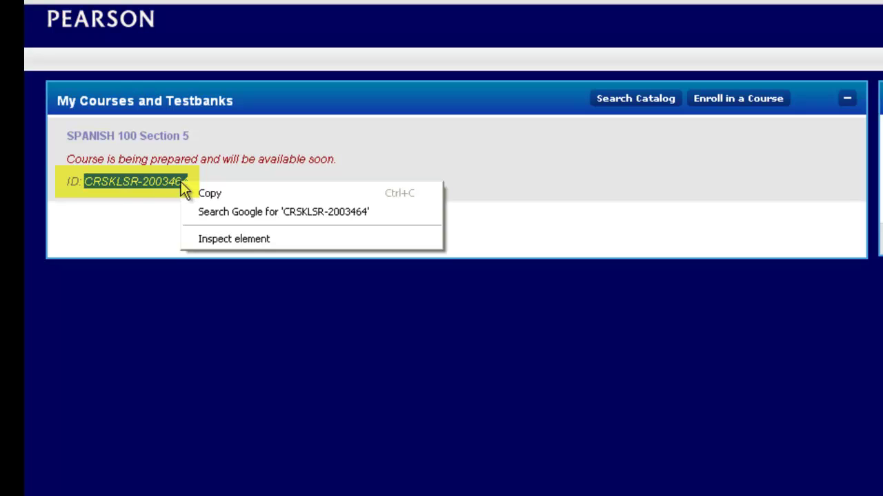
{"action": "left_click", "coordinate": [224, 194]}
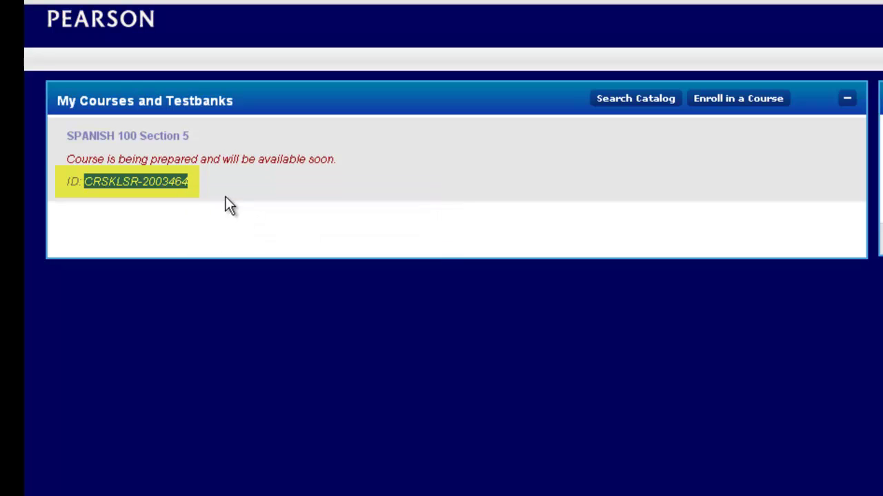
{"action": "left_click", "coordinate": [209, 213]}
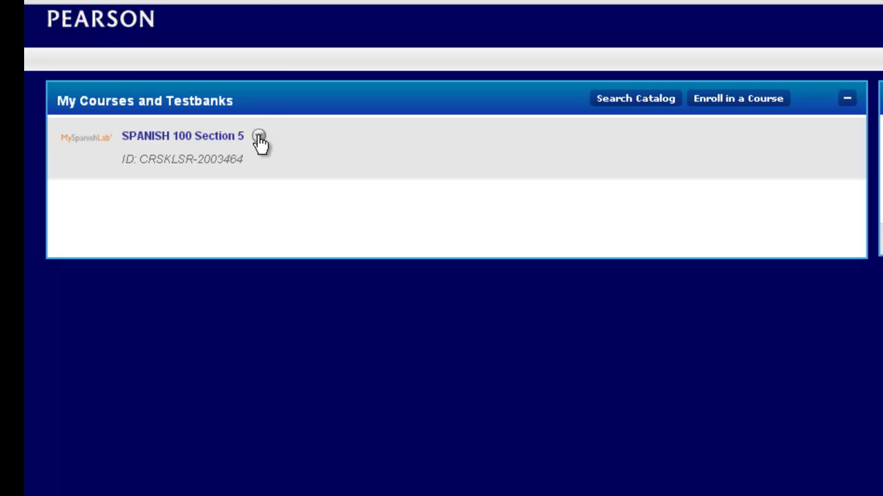
Examine the options offered for the SPANISH 100 Section 5 course, such as editing its info or copying it as an instructor course
{"action": "left_click", "coordinate": [259, 138]}
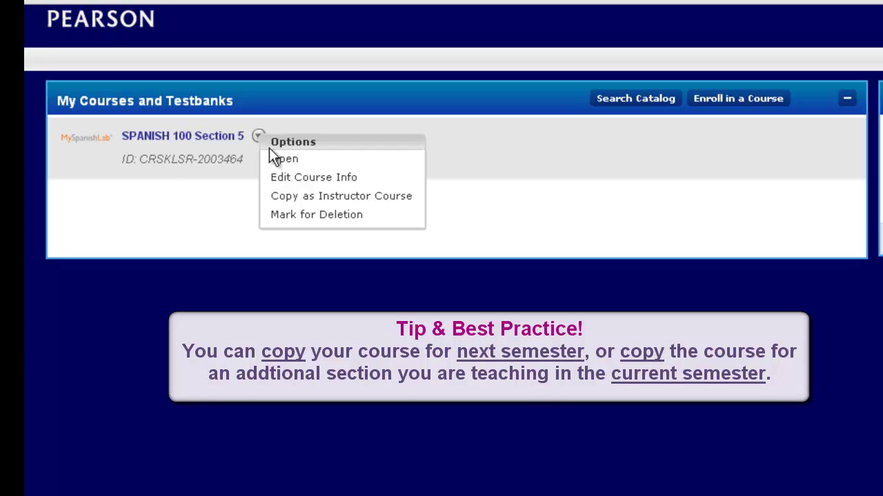
{"action": "left_click", "coordinate": [309, 132]}
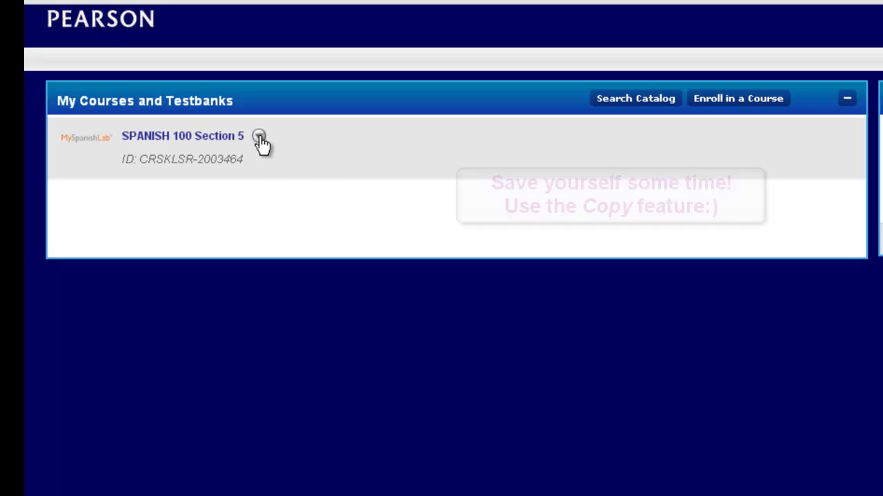
{"action": "left_click", "coordinate": [258, 137]}
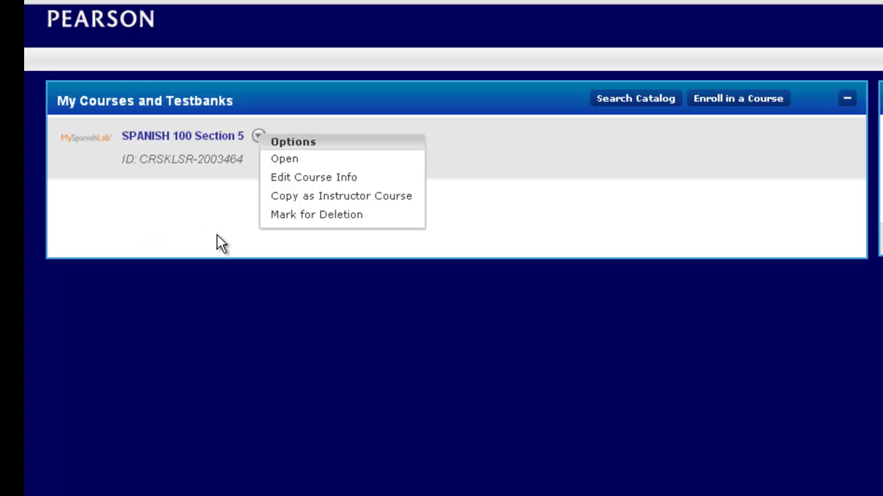
{"action": "left_click", "coordinate": [235, 197]}
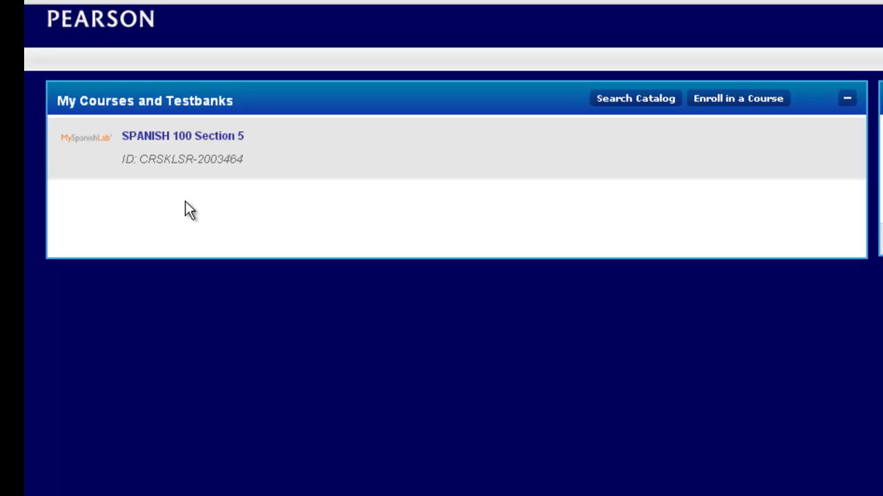
{"action": "left_click", "coordinate": [260, 140]}
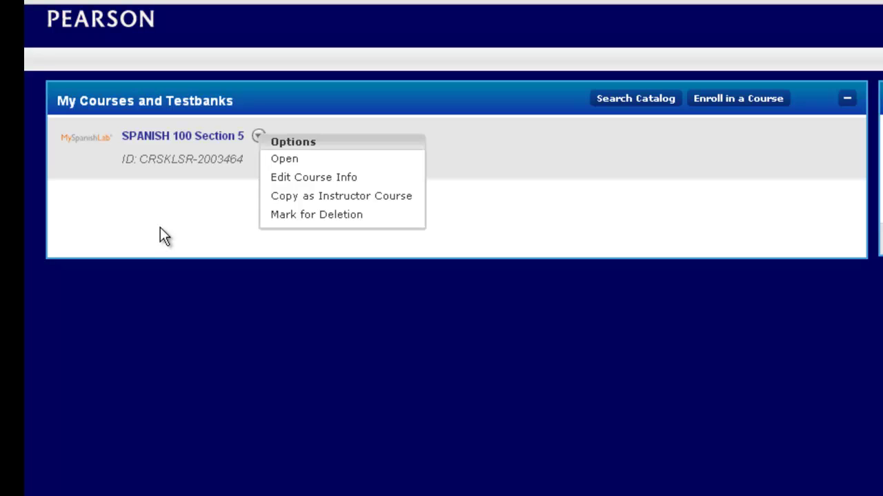
{"action": "left_click", "coordinate": [192, 209]}
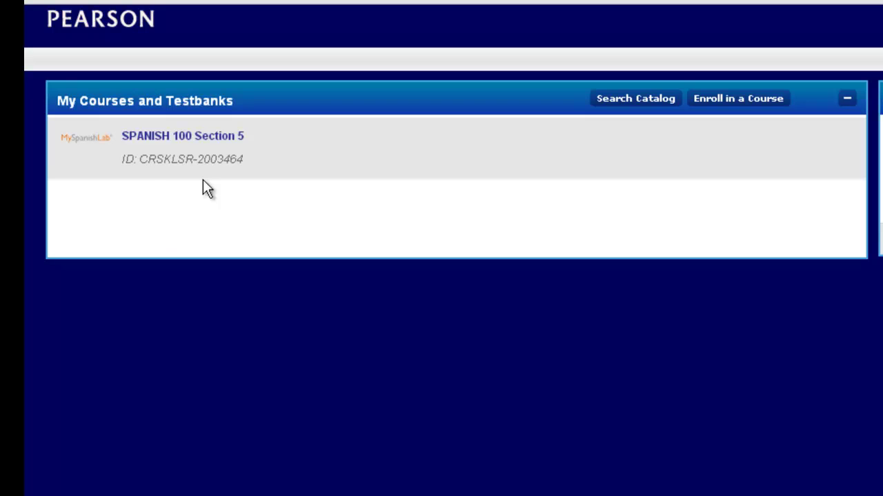
{"action": "left_click", "coordinate": [260, 137]}
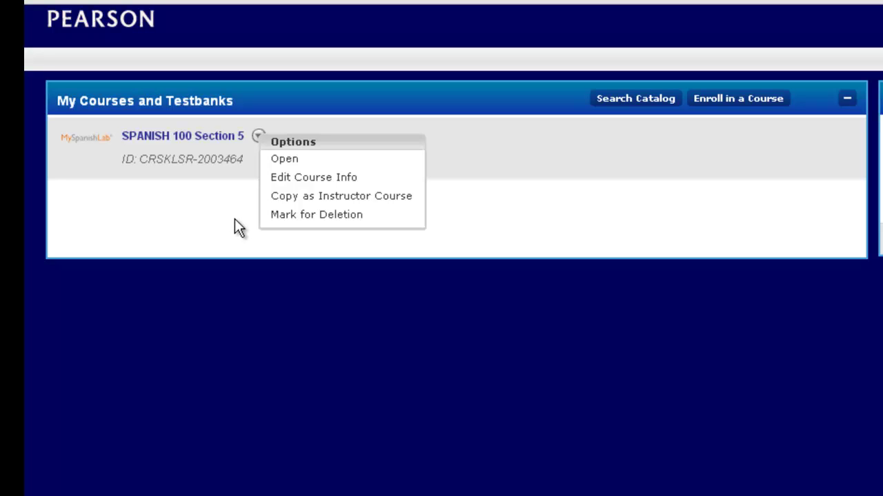
{"action": "left_click", "coordinate": [294, 133]}
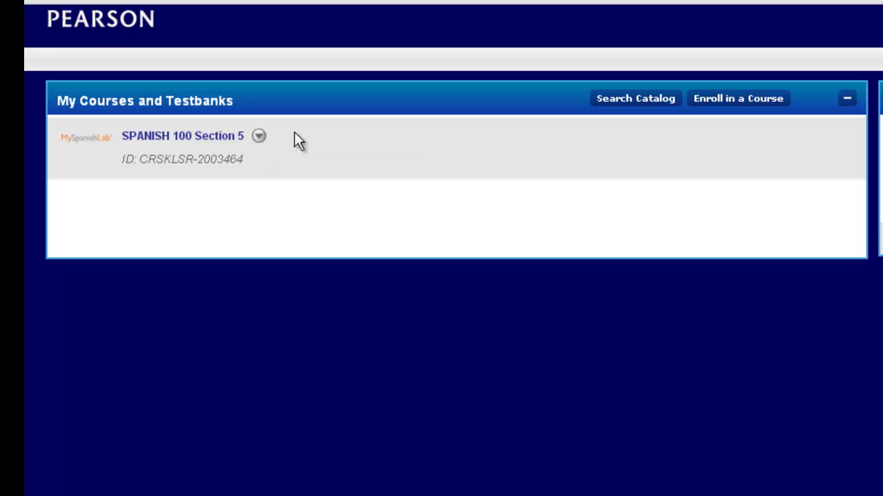